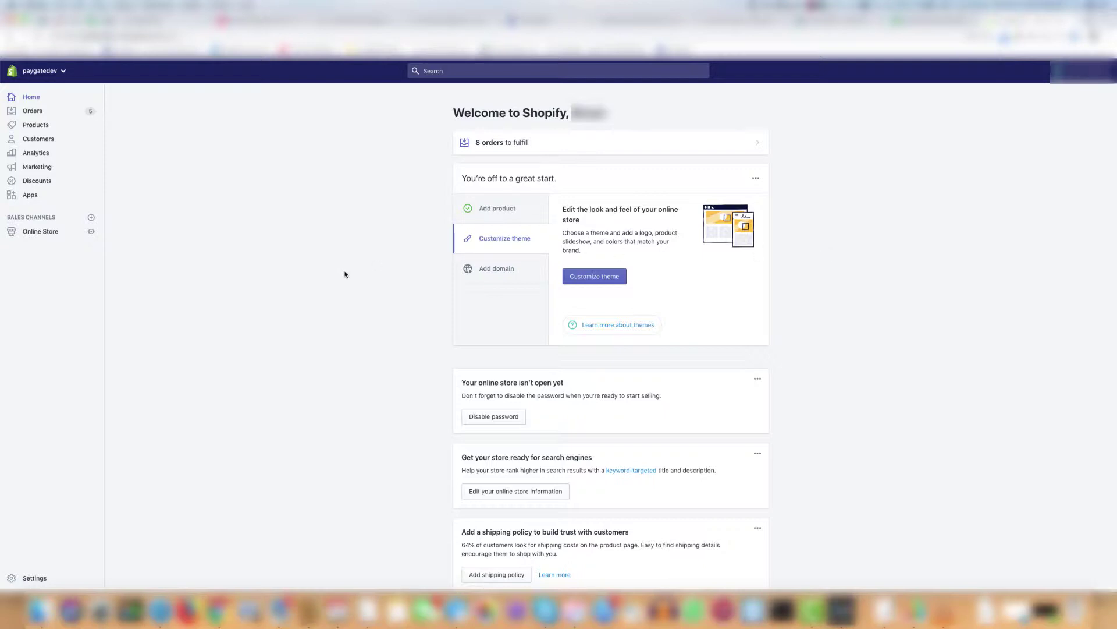
Open the All orders list, showing orders #1001–#1008 as Paid and Unfulfilled
{"action": "left_click", "coordinate": [33, 111]}
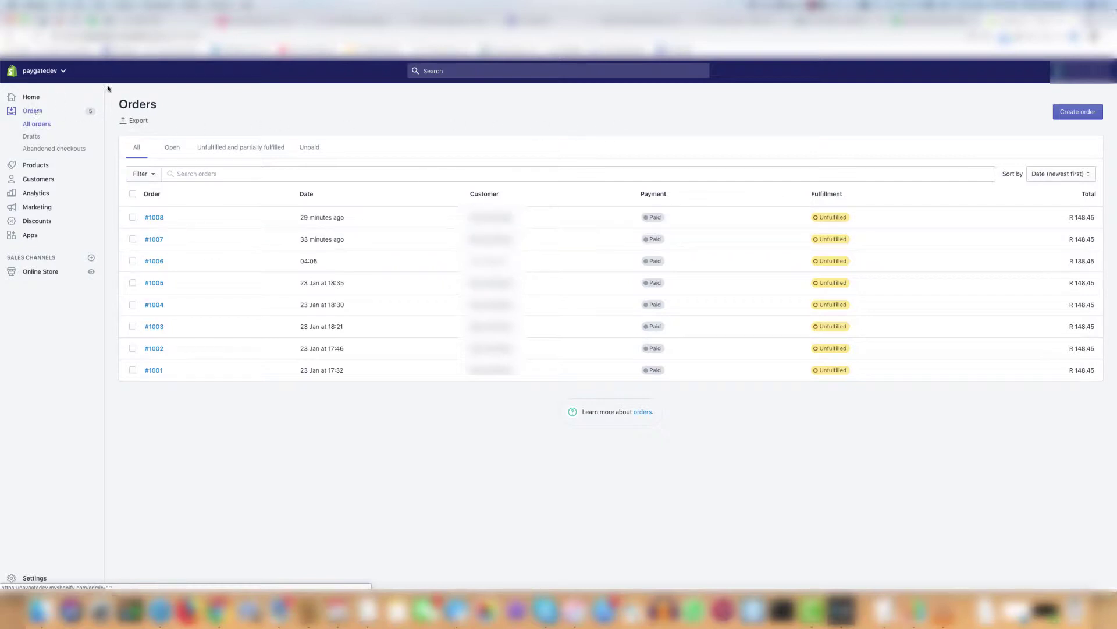
Open the featured PayGate product from the storefront, buy it now, and paste the contact e-mail
{"action": "left_click", "coordinate": [43, 36]}
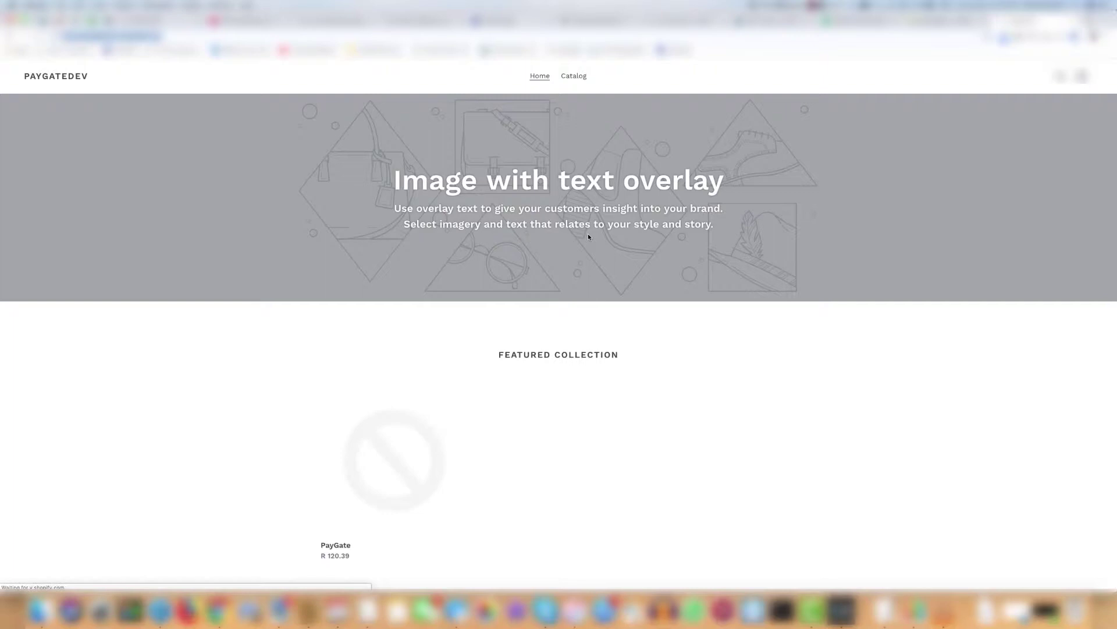
{"action": "left_click", "coordinate": [406, 411]}
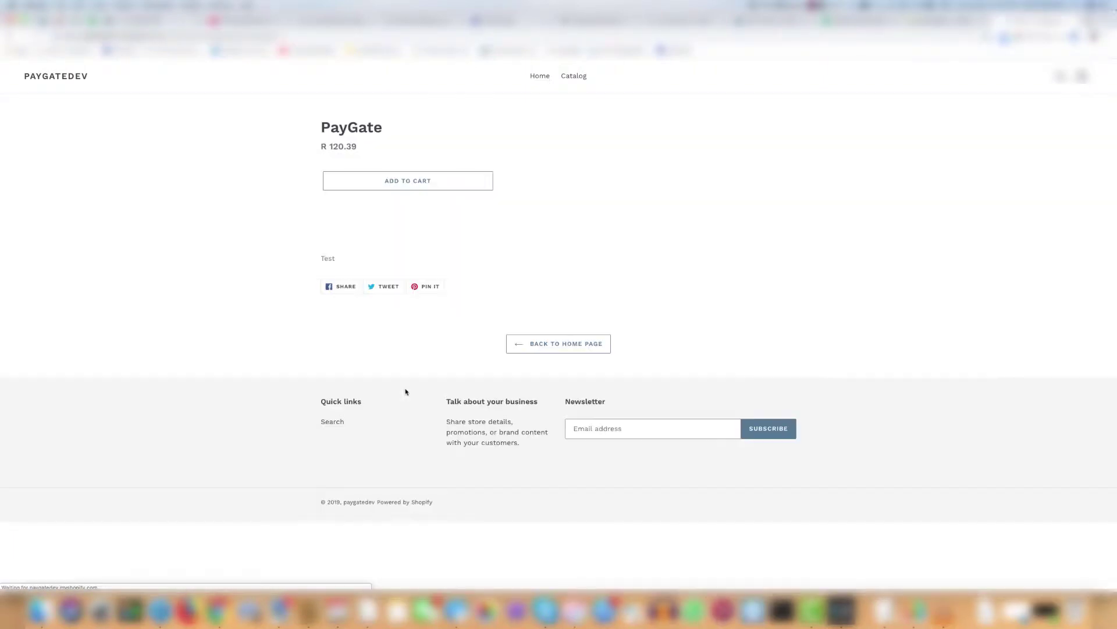
{"action": "left_click", "coordinate": [411, 204]}
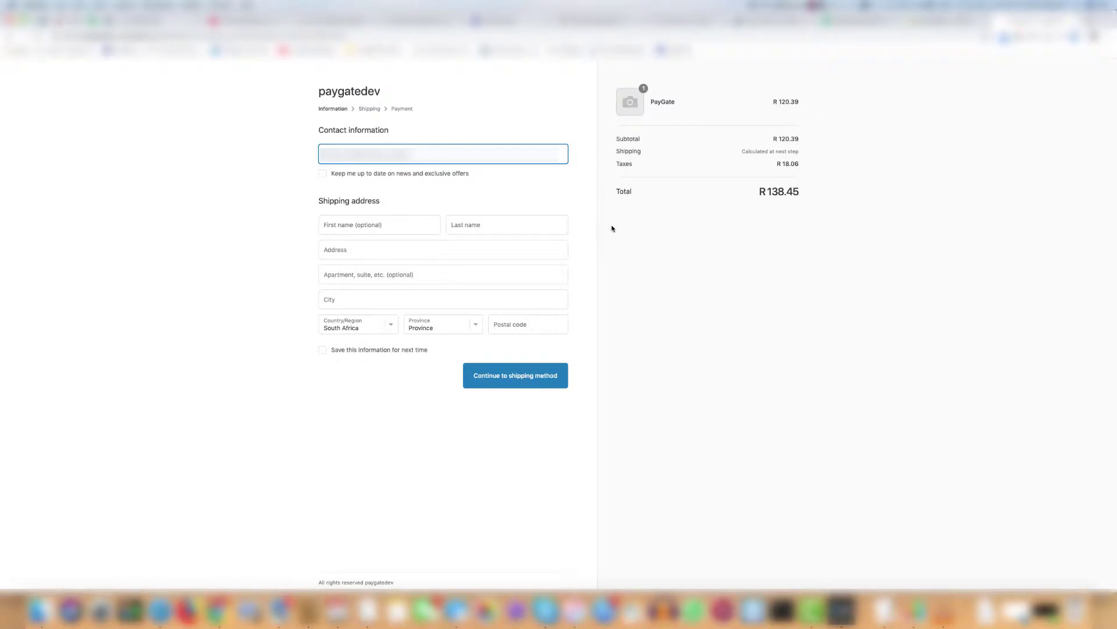
{"action": "key", "text": "BackSpace"}
{"action": "key", "text": "super+v"}
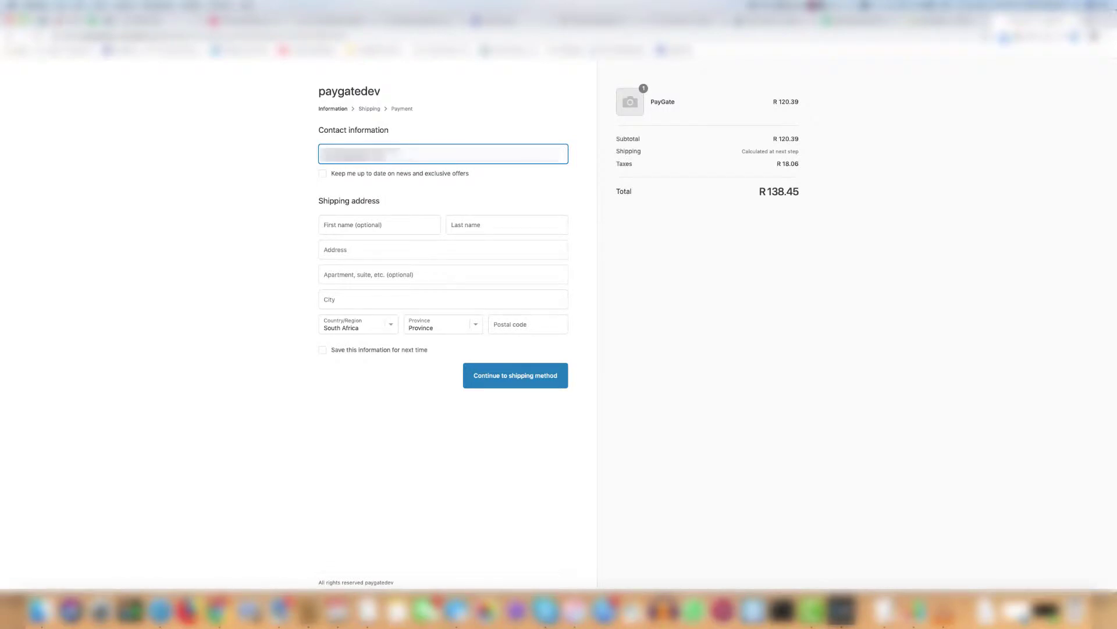
Fill the shipping name, address and city with 'Test', province Gauteng, postal code 12345
{"action": "left_click", "coordinate": [412, 227]}
{"action": "type", "text": "Test"}
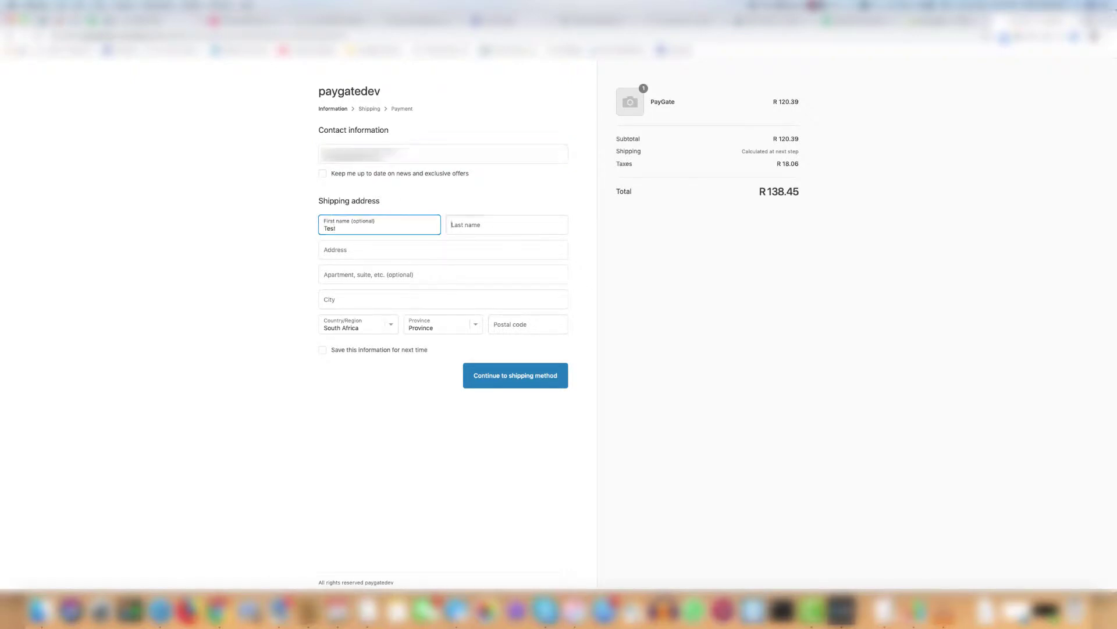
{"action": "key", "text": "Tab"}
{"action": "type", "text": "Test"}
{"action": "key", "text": "Tab"}
{"action": "type", "text": "Test"}
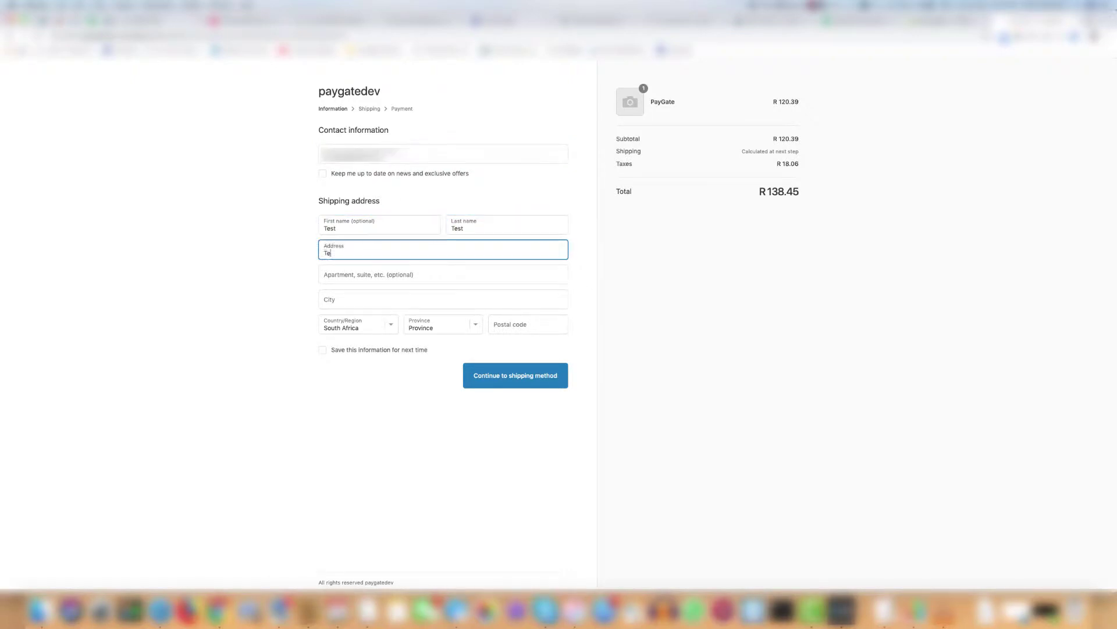
{"action": "key", "text": "Tab"}
{"action": "type", "text": "Test"}
{"action": "key", "text": "Tab"}
{"action": "type", "text": "Test"}
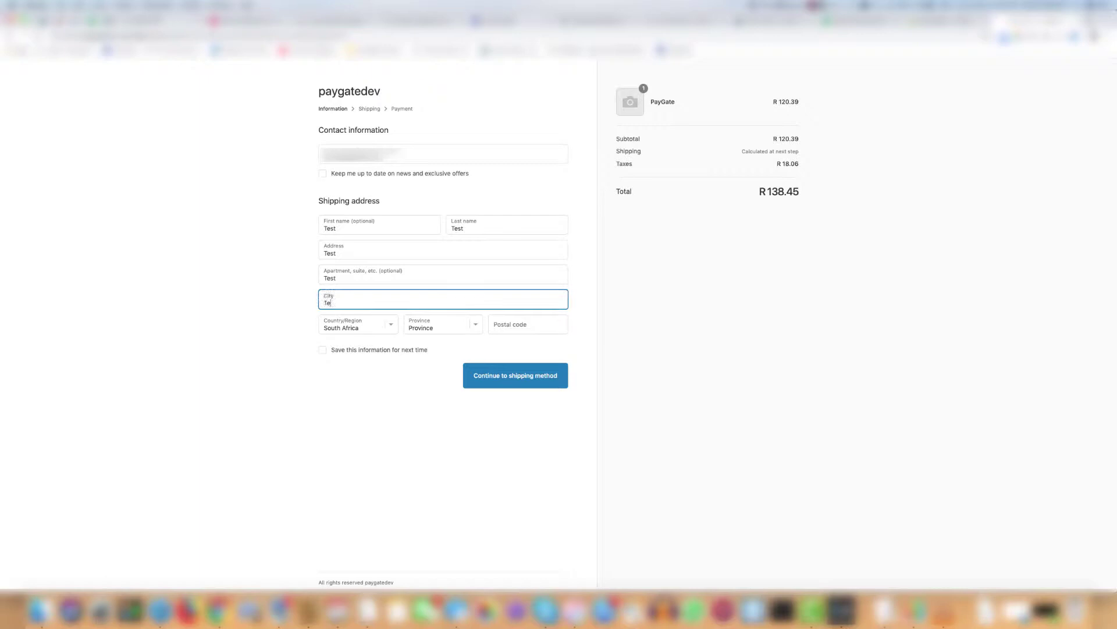
{"action": "key", "text": "Tab"}
{"action": "key", "text": "Tab"}
{"action": "key", "text": "g"}
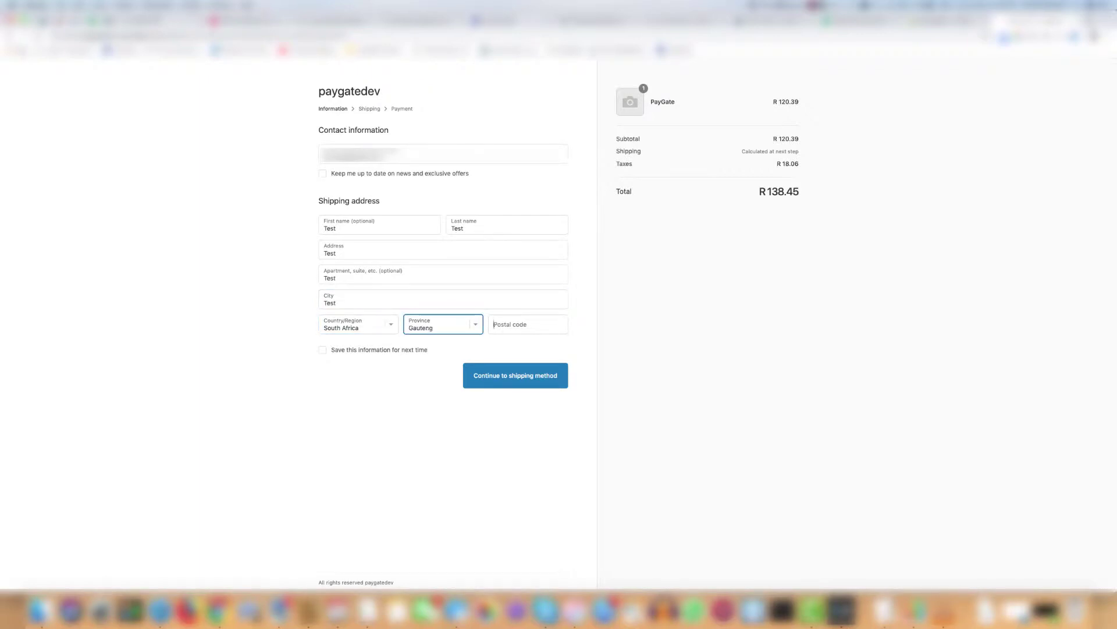
{"action": "key", "text": "Tab"}
{"action": "type", "text": "1234"}
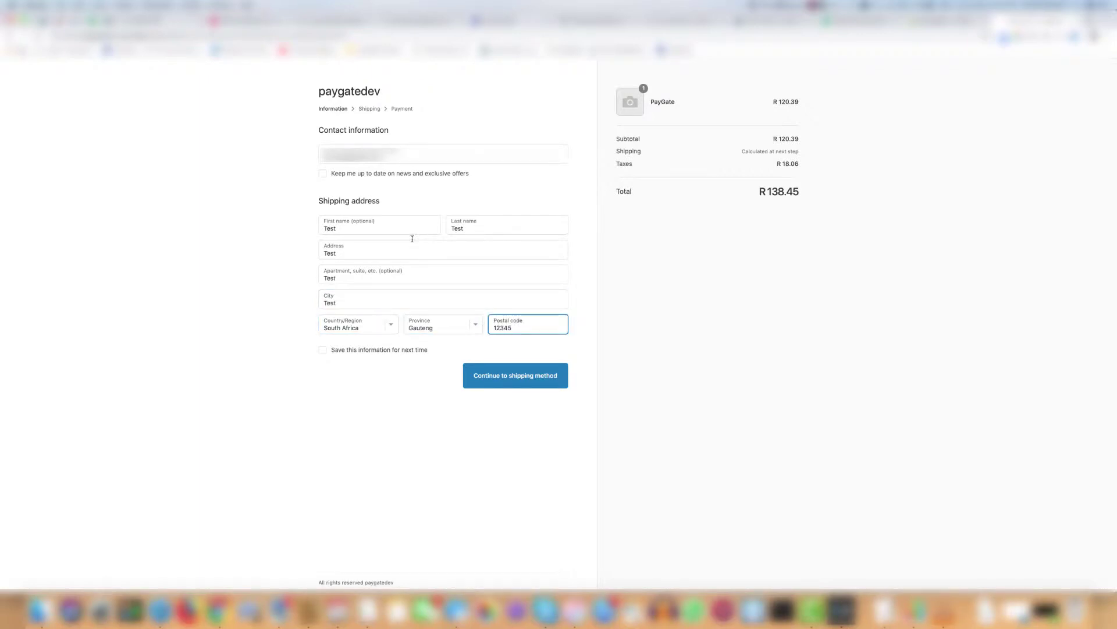
Proceed with Standard Shipping and complete the order, landing on PayGate's R 148.45 payment page
{"action": "left_click", "coordinate": [536, 378]}
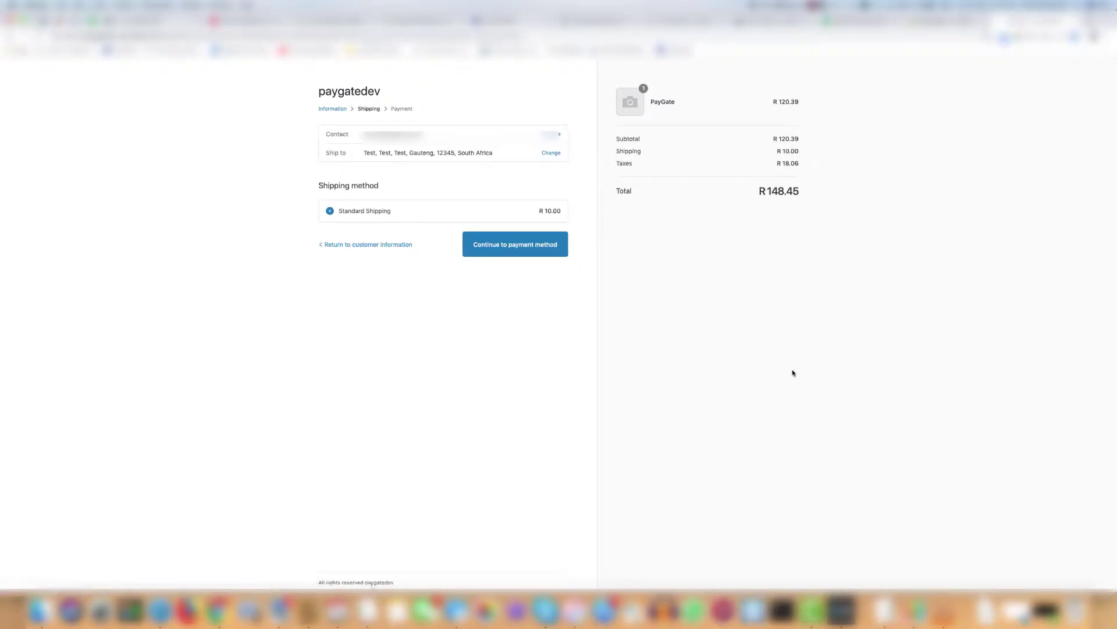
{"action": "left_click", "coordinate": [496, 250]}
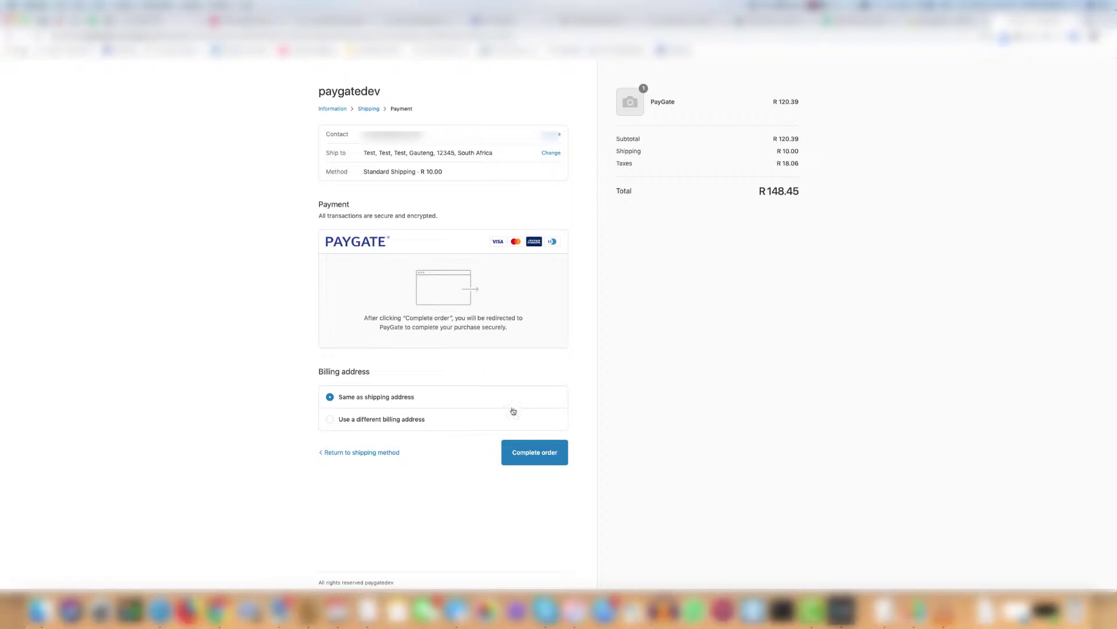
{"action": "left_click", "coordinate": [536, 456]}
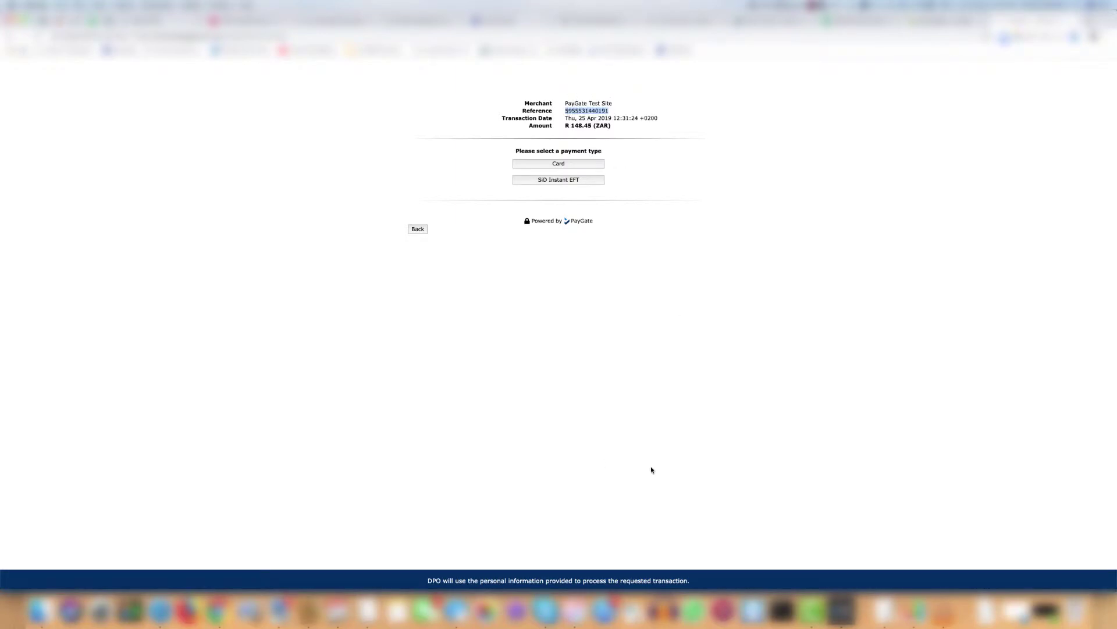
Paste the PayGate payment reference into a new TextEdit note beside the payment page
{"action": "key", "text": "super+Tab"}
{"action": "left_click_drag", "start_coordinate": [287, 114], "coordinate": [217, 97]}
{"action": "key", "text": "super+v"}
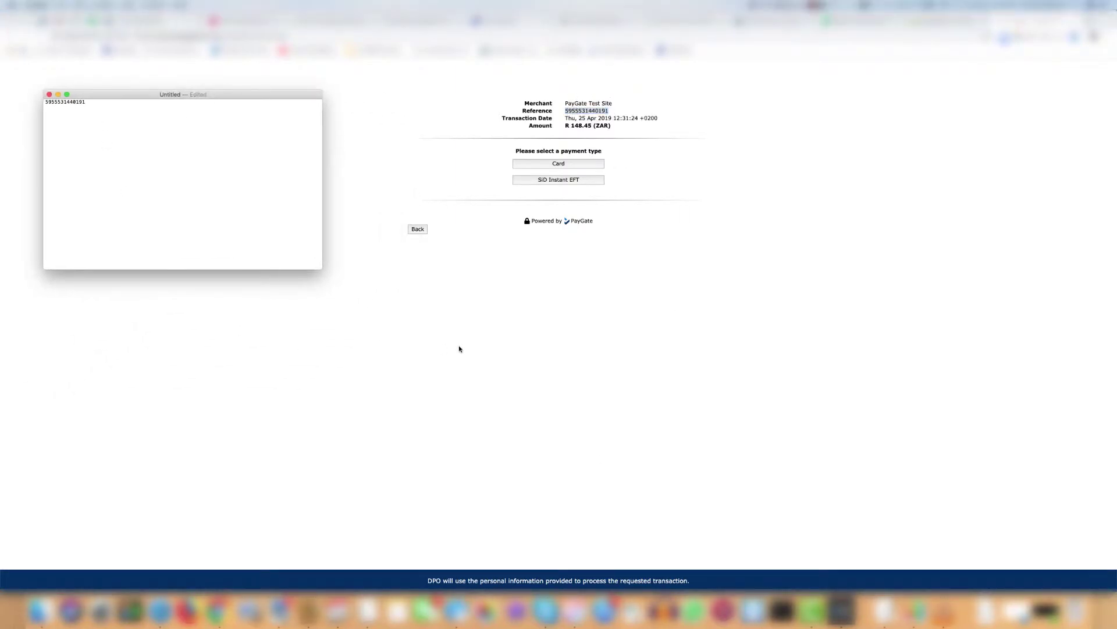
{"action": "key", "text": "super+Tab"}
Pay by card, entering the test Visa card holder and CVV 123, and submit
{"action": "left_click", "coordinate": [559, 164]}
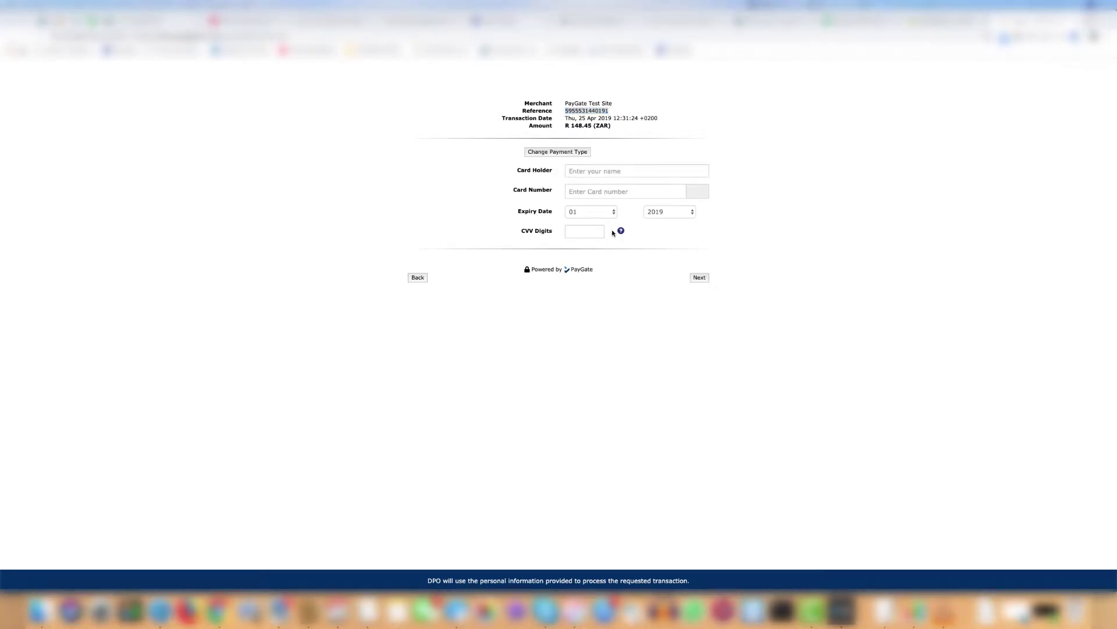
{"action": "left_click", "coordinate": [616, 170]}
{"action": "type", "text": "Mr Test"}
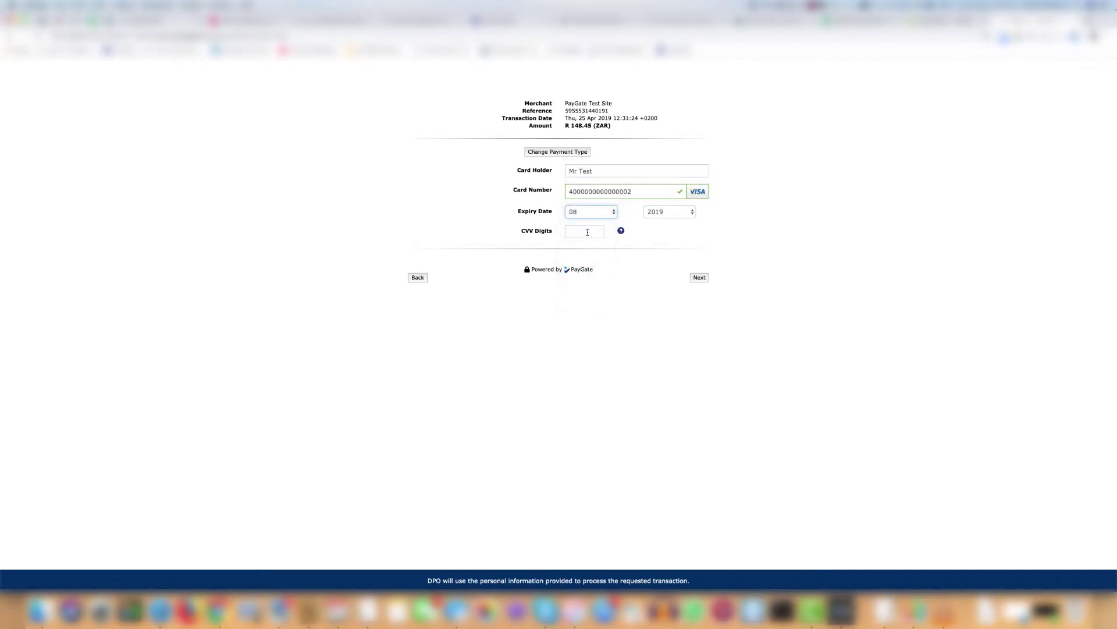
{"action": "left_click", "coordinate": [588, 232]}
{"action": "type", "text": "123"}
{"action": "left_click", "coordinate": [700, 277]}
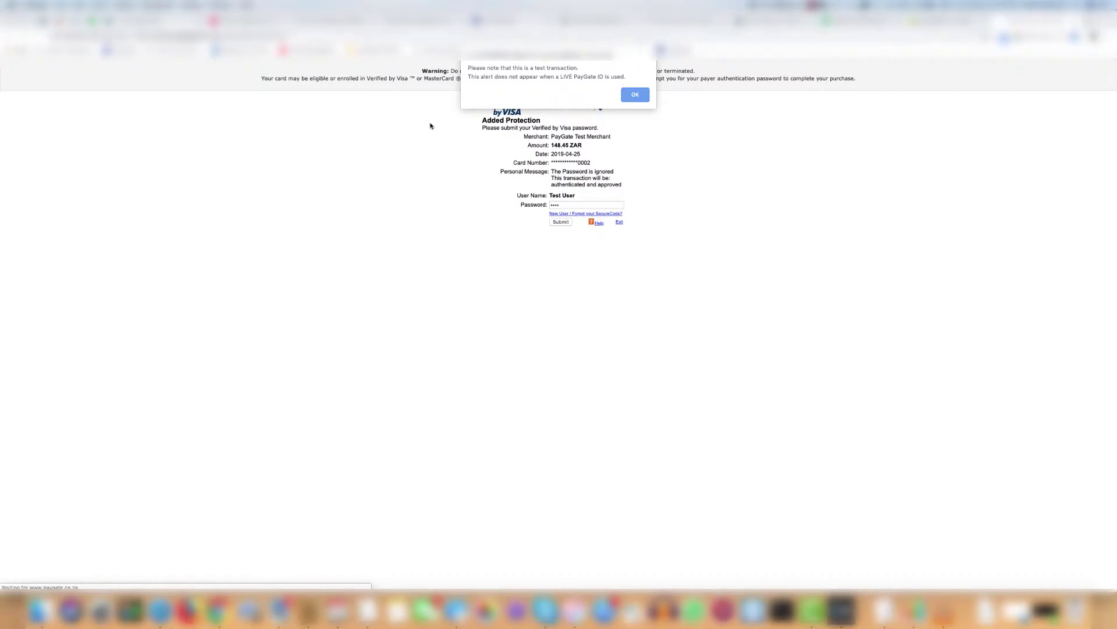
Dismiss the test-transaction alert and highlight the order number on the Thank you page
{"action": "left_click", "coordinate": [636, 94]}
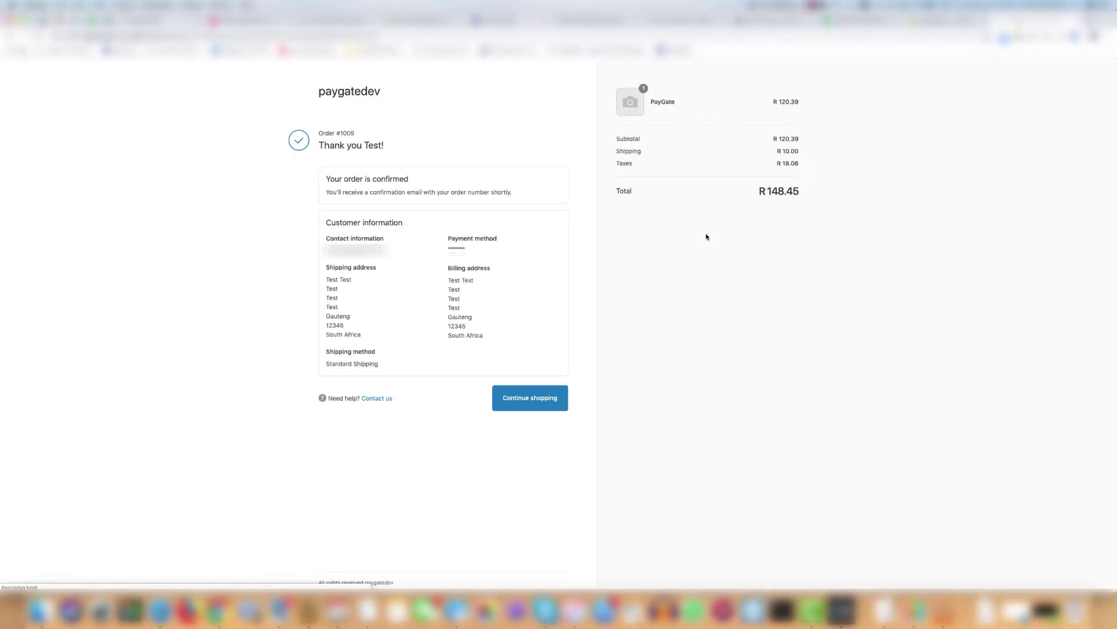
{"action": "left_click", "coordinate": [359, 143]}
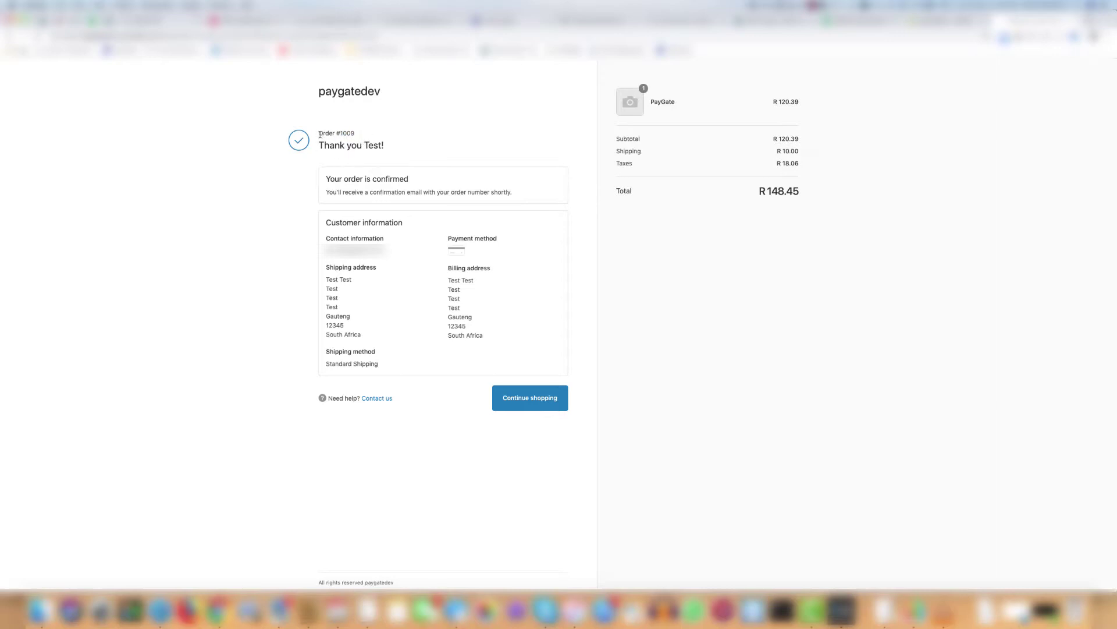
{"action": "left_click_drag", "start_coordinate": [320, 135], "coordinate": [356, 135]}
{"action": "left_click", "coordinate": [425, 135]}
Return to the admin orders list, view order #1009's details, then go back to the list
{"action": "left_click", "coordinate": [949, 16]}
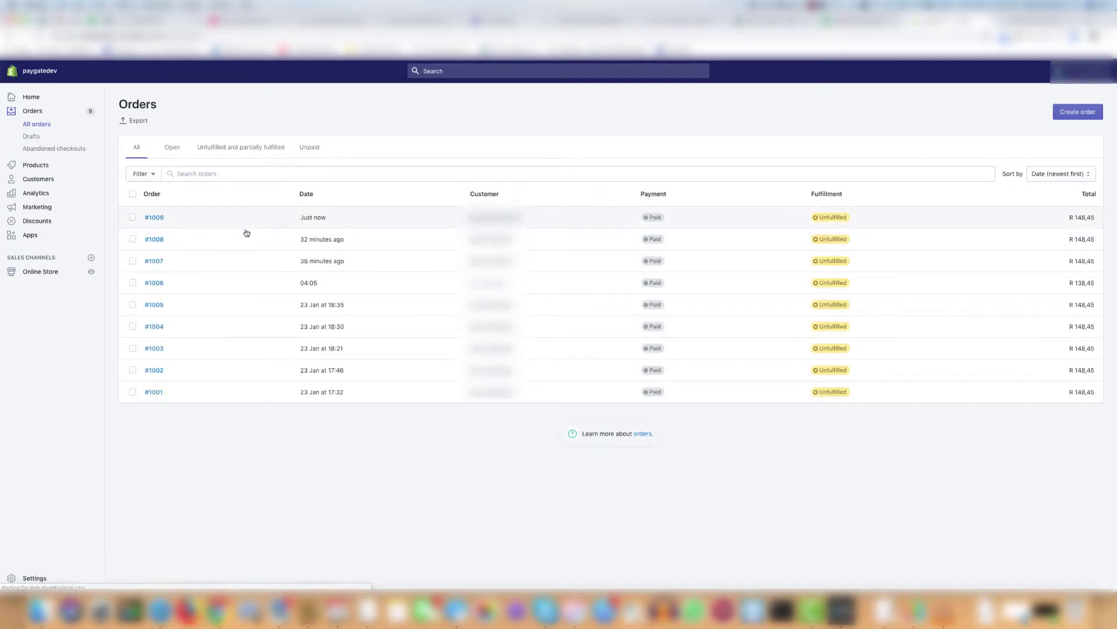
{"action": "left_click", "coordinate": [155, 218]}
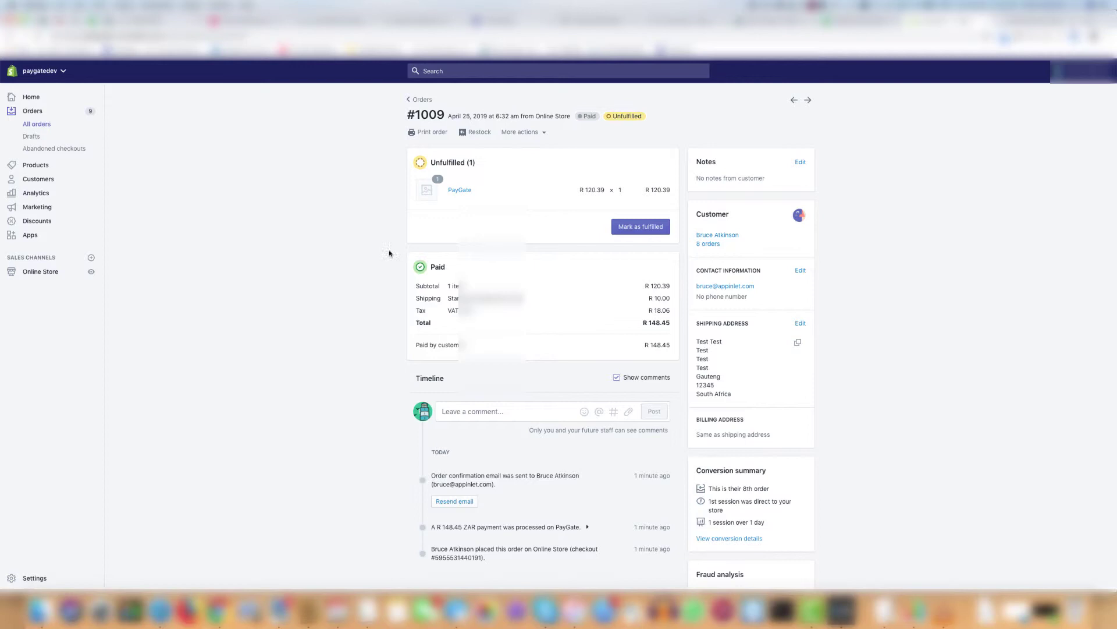
{"action": "key", "text": "super+bracketleft"}
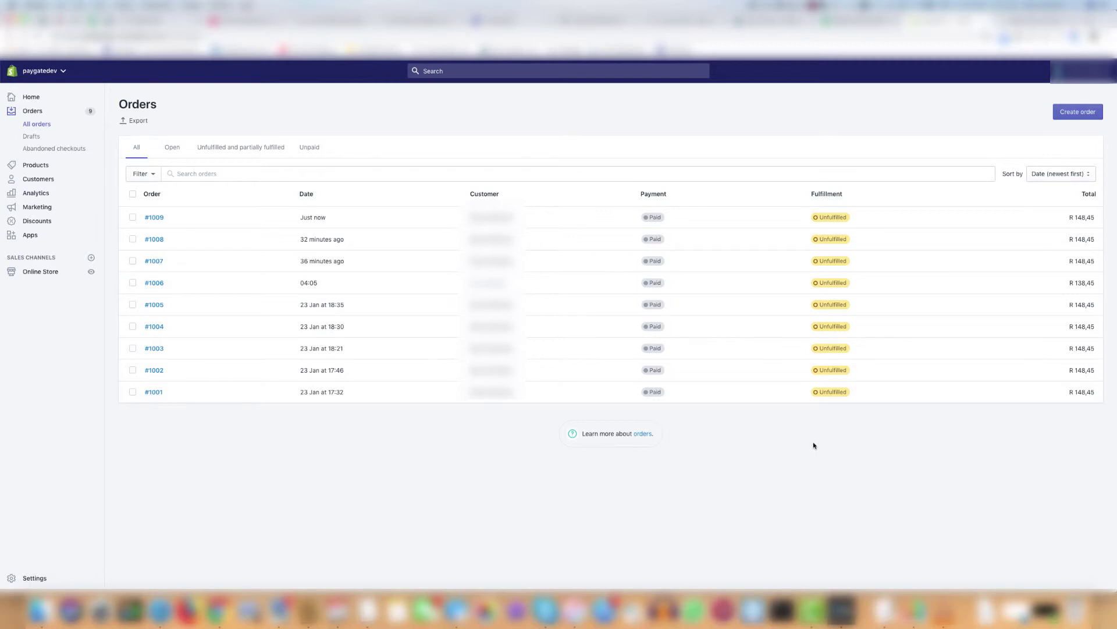
Copy the reference number from the TextEdit note and find order #1009 through the store-wide search
{"action": "left_click", "coordinate": [883, 610]}
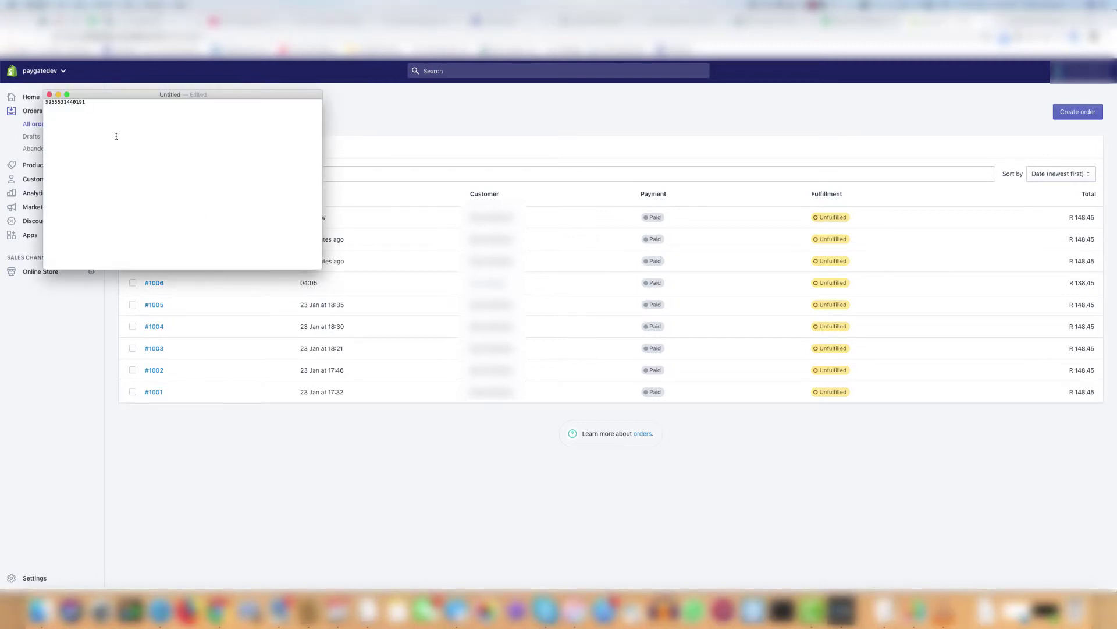
{"action": "left_click_drag", "start_coordinate": [86, 102], "coordinate": [45, 102]}
{"action": "key", "text": "super+c"}
{"action": "left_click", "coordinate": [357, 120]}
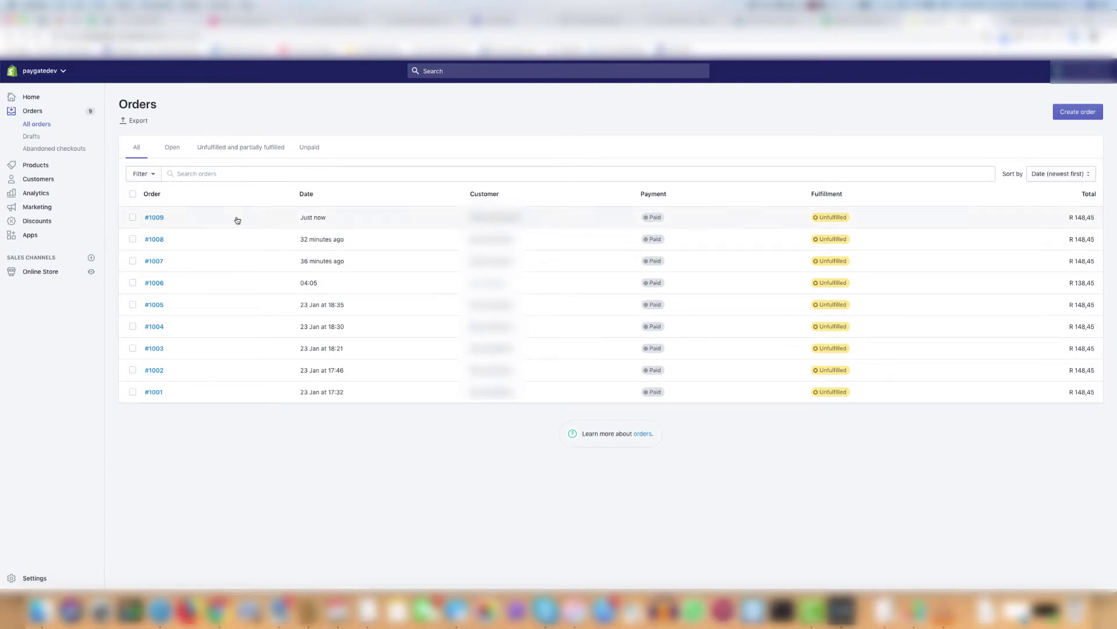
{"action": "key", "text": "super+bracketleft"}
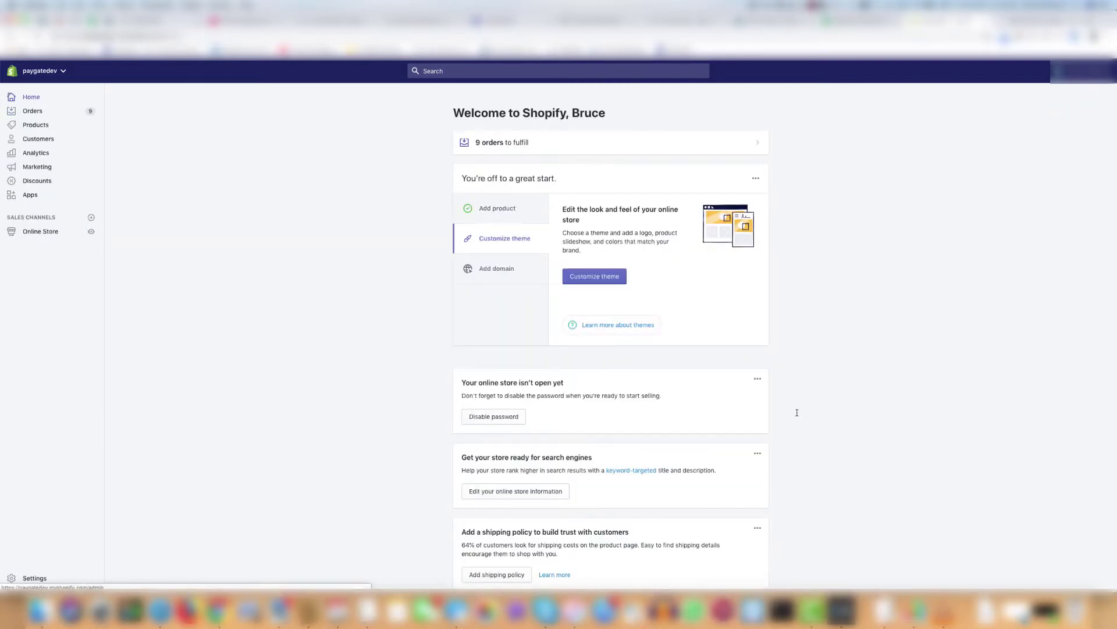
{"action": "key", "text": "slash"}
{"action": "key", "text": "super+v"}
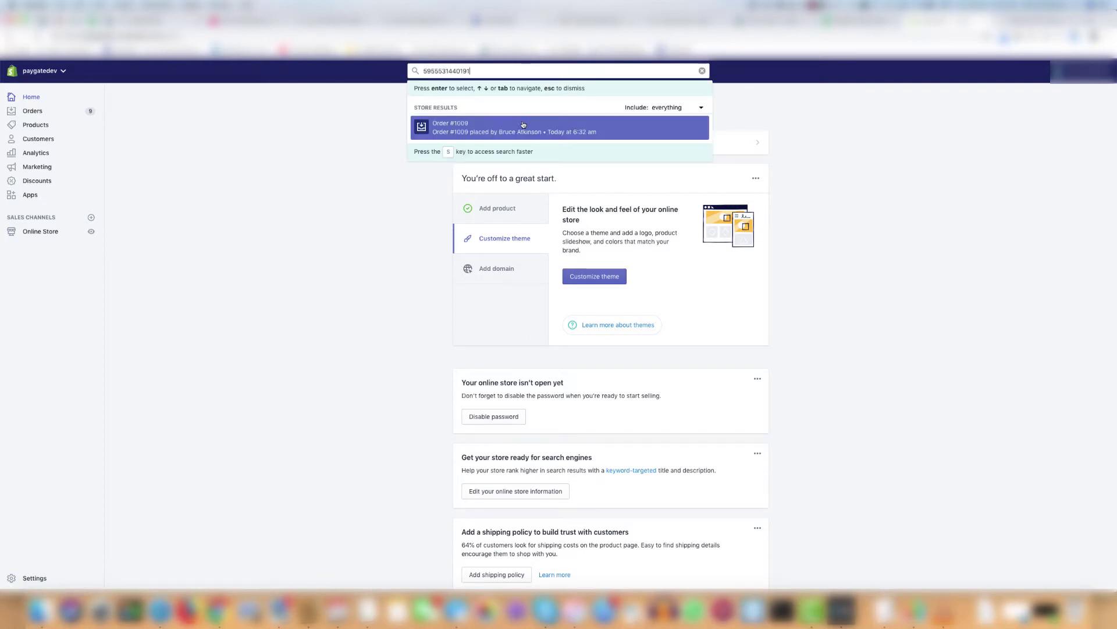
{"action": "left_click", "coordinate": [483, 130]}
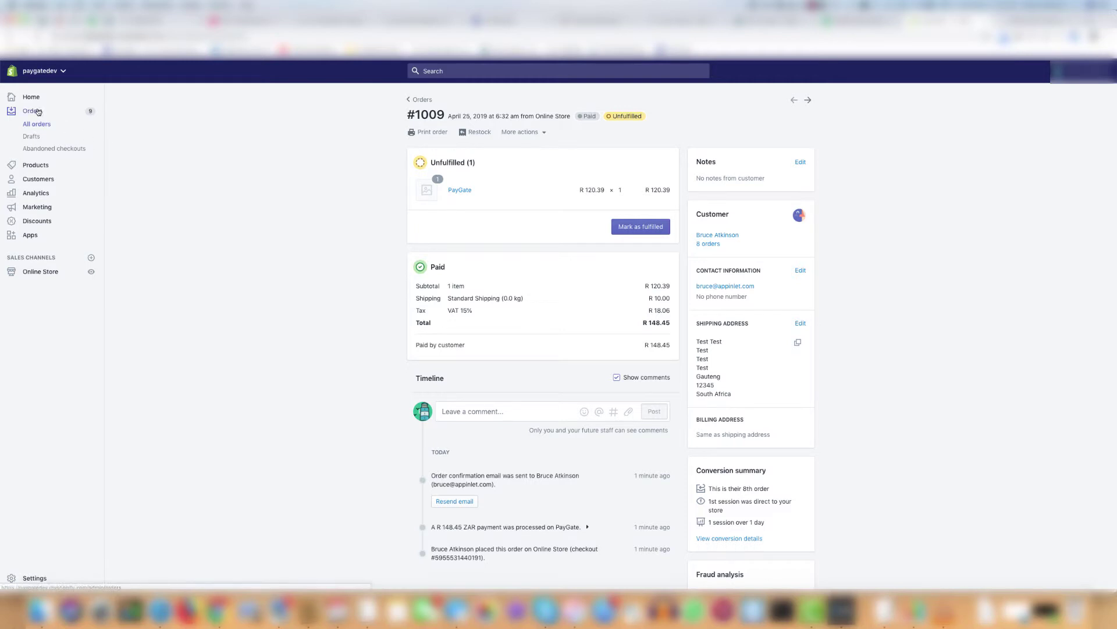
Search All orders by the reference number, then clear the search to show all nine orders
{"action": "left_click", "coordinate": [33, 111]}
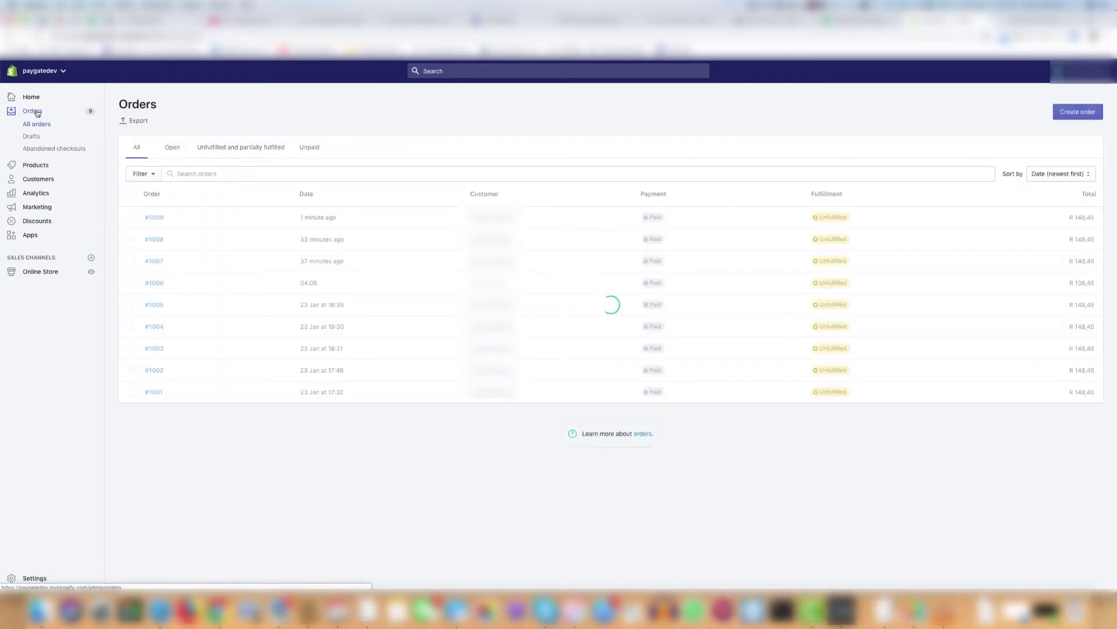
{"action": "left_click", "coordinate": [186, 174]}
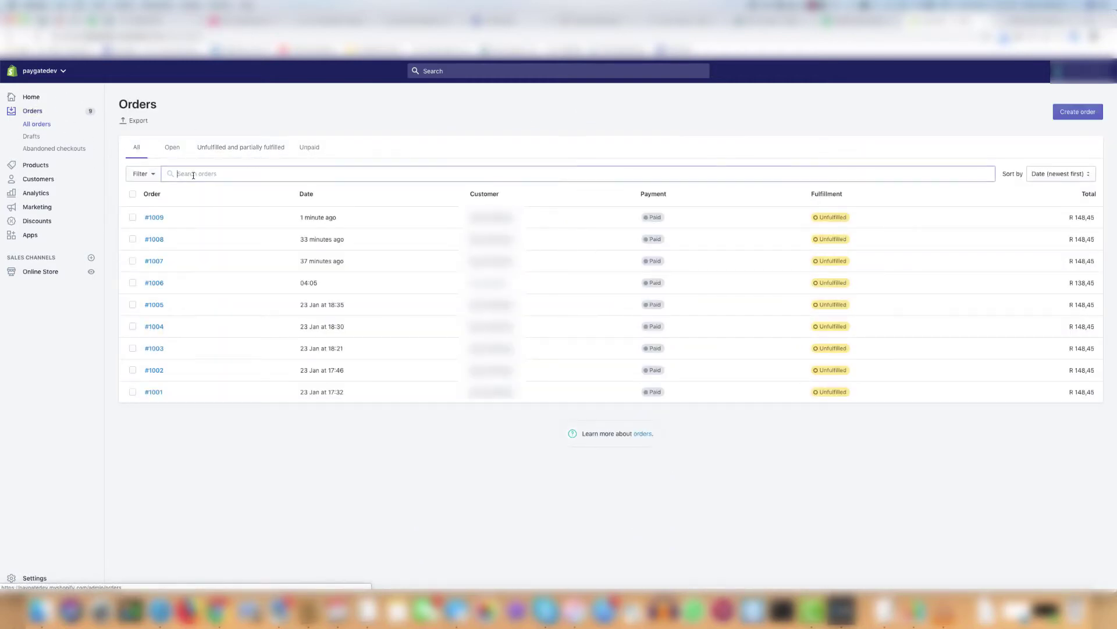
{"action": "key", "text": "super+v"}
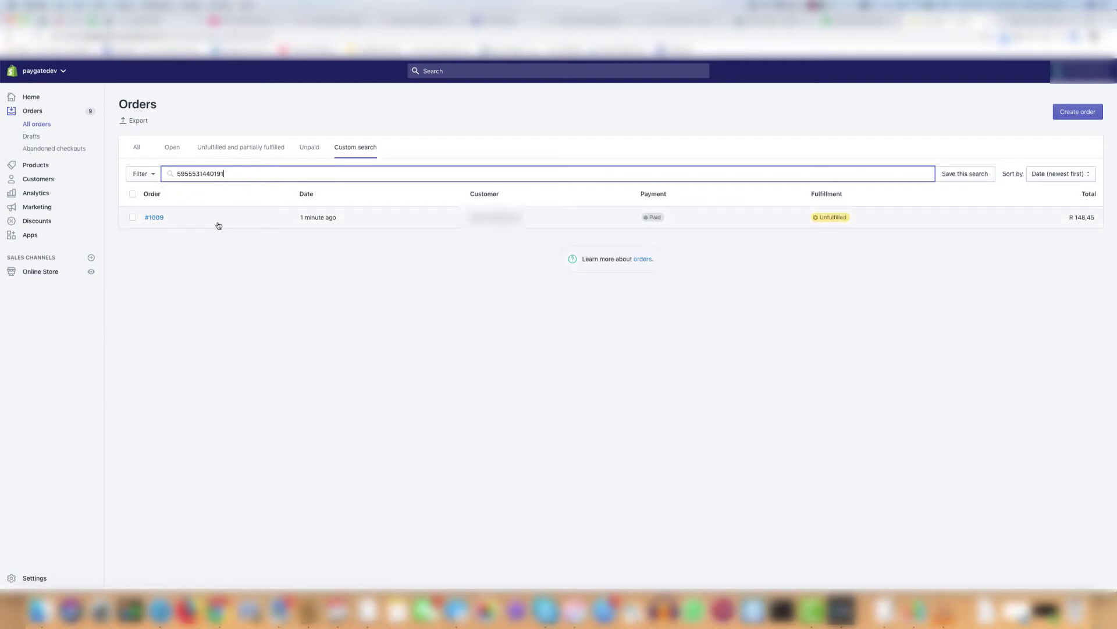
{"action": "key", "text": "super+a"}
{"action": "key", "text": "BackSpace"}
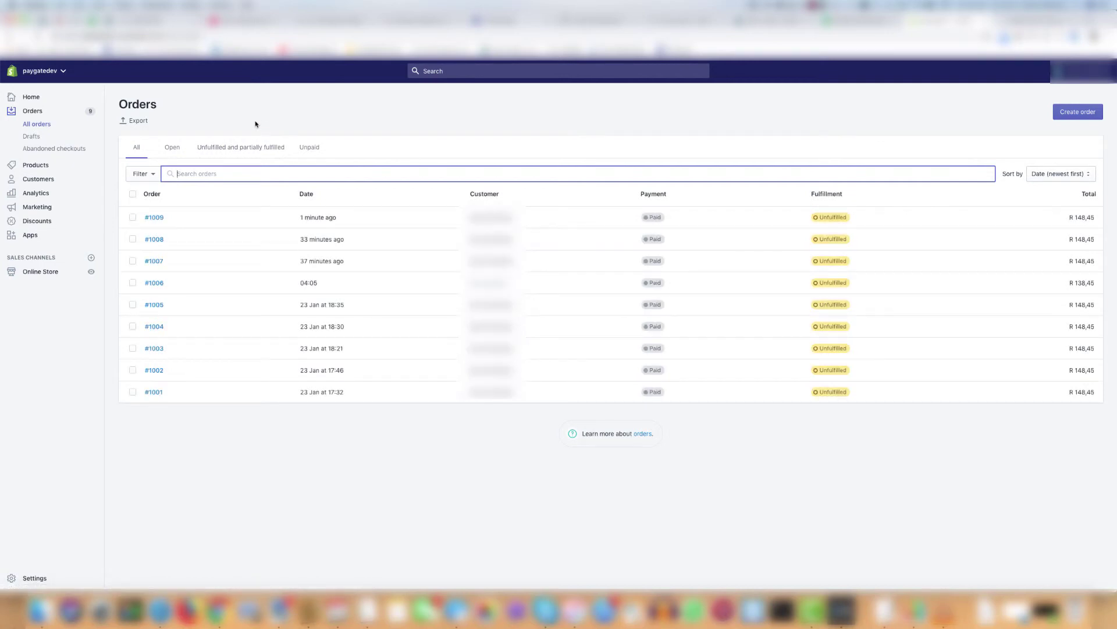
{"action": "left_click", "coordinate": [72, 149]}
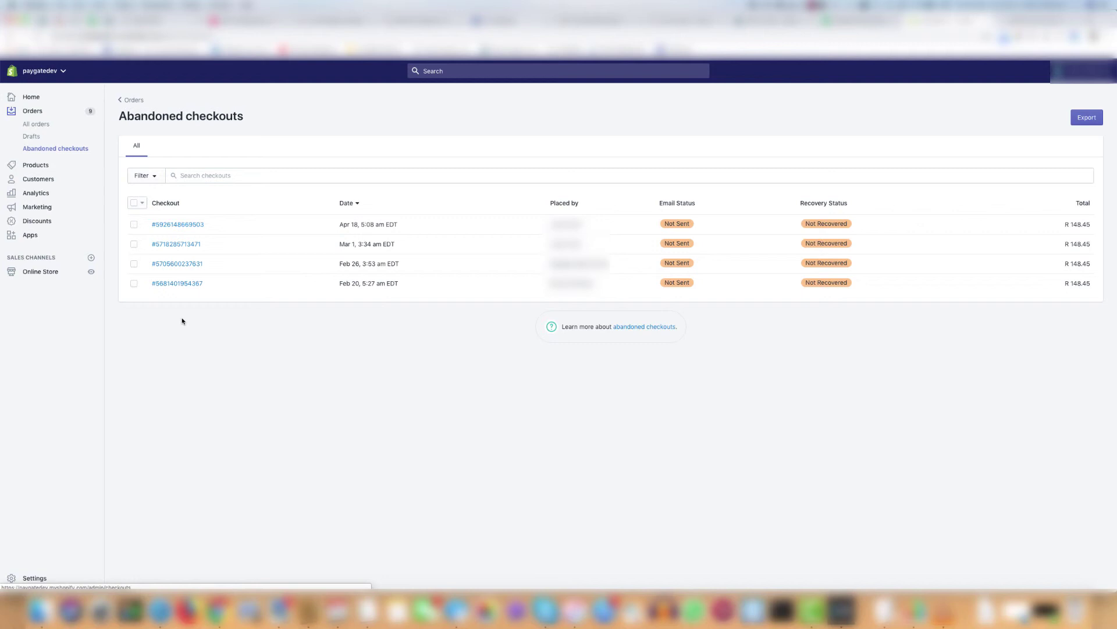
{"action": "left_click", "coordinate": [196, 176]}
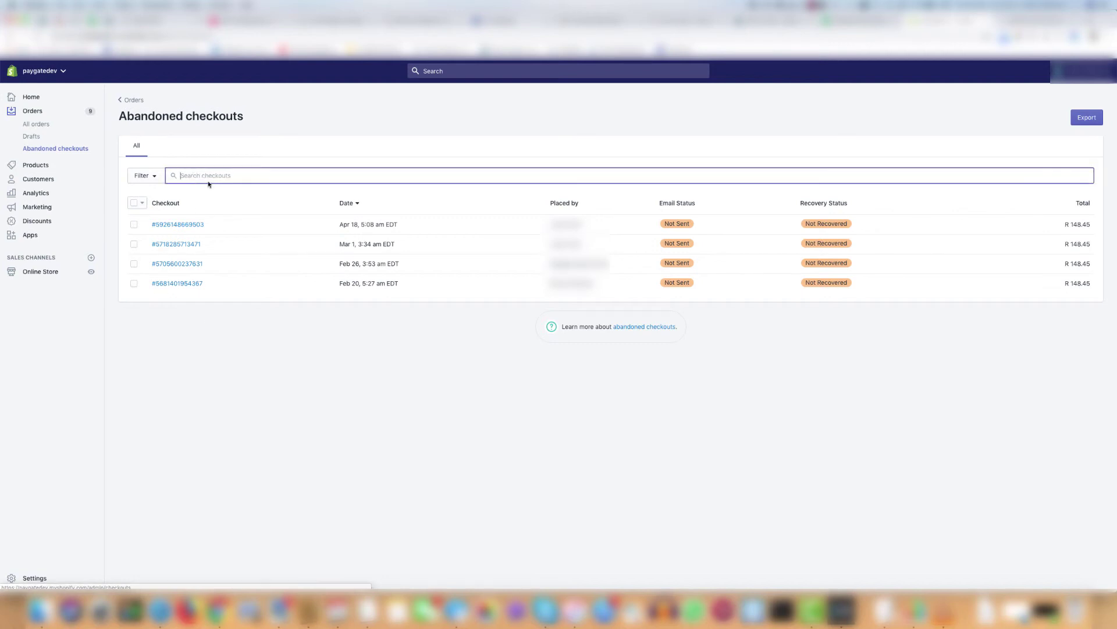
{"action": "key", "text": "super+v"}
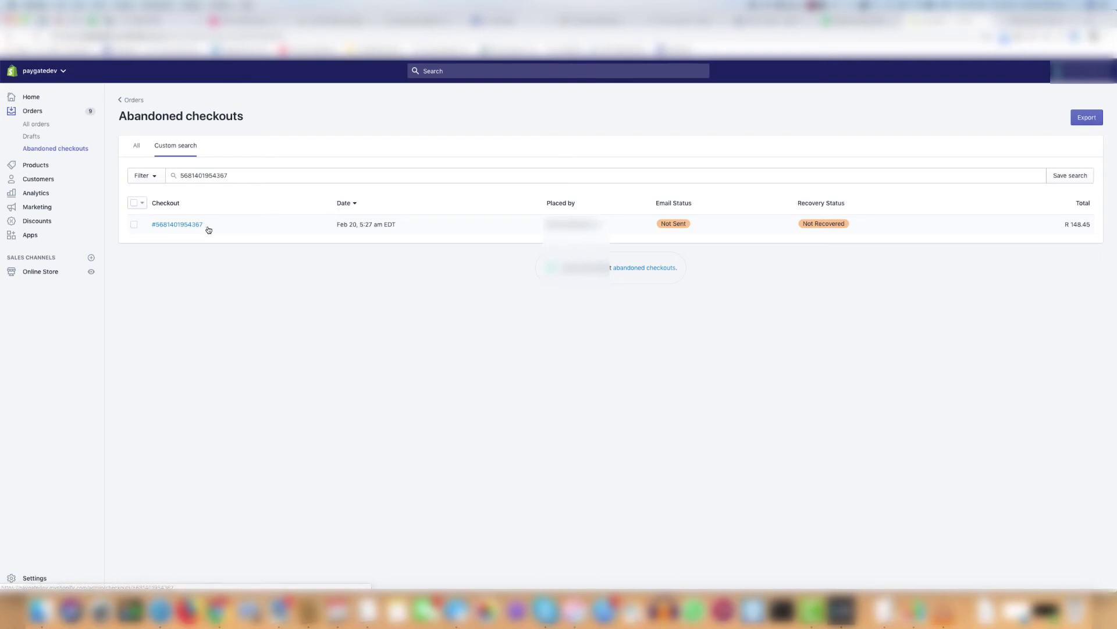
{"action": "left_click", "coordinate": [36, 124]}
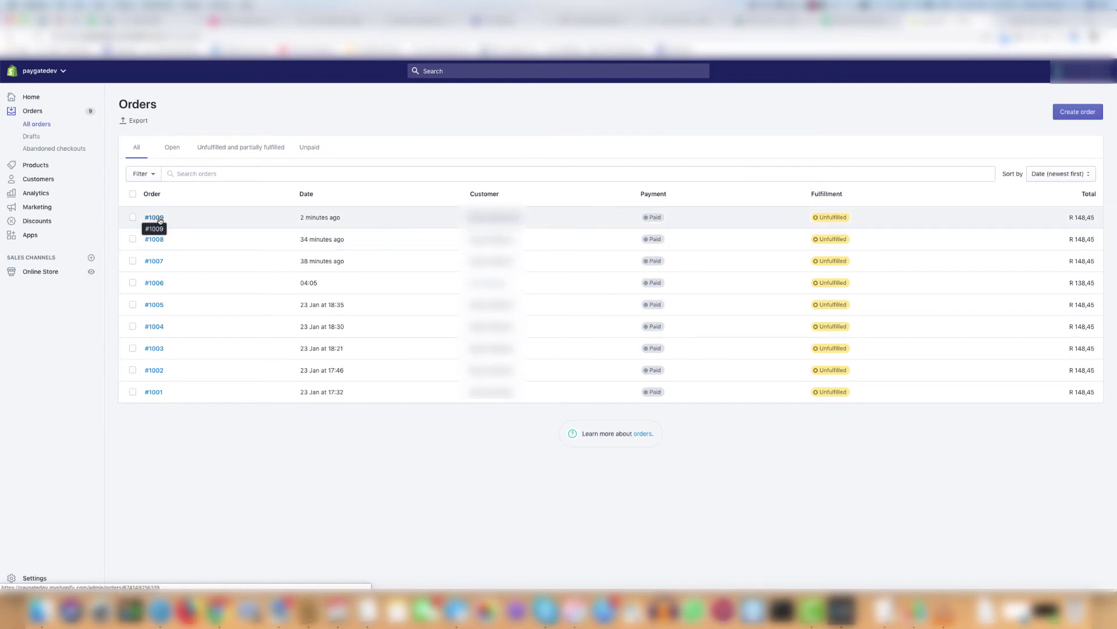
Open order #1009 and select the checkout number recorded in its timeline
{"action": "left_click", "coordinate": [160, 220]}
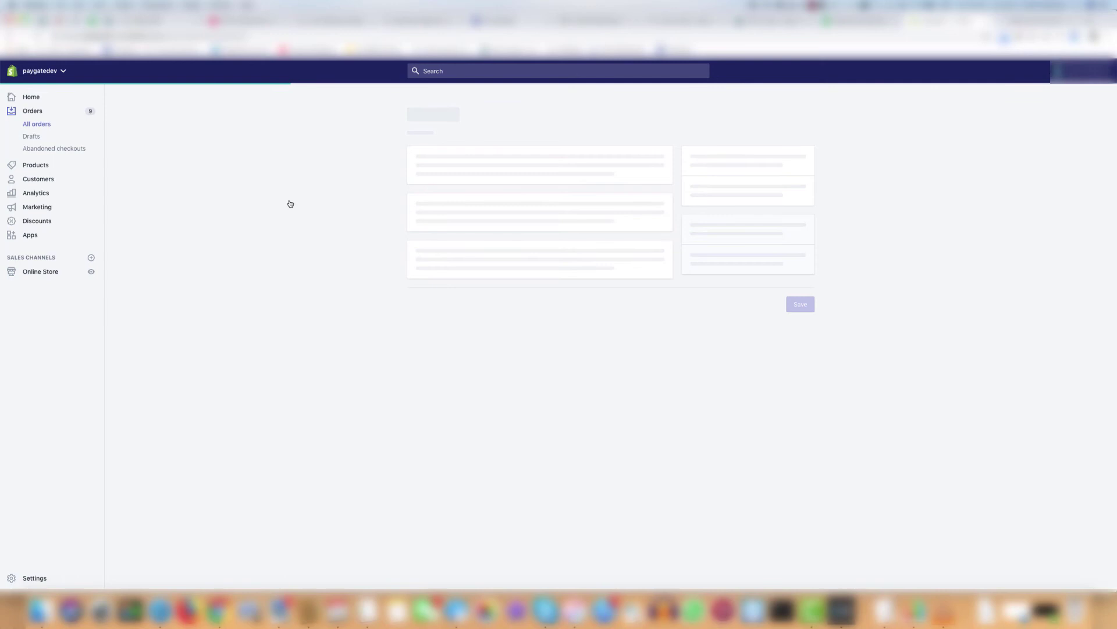
{"action": "scroll", "coordinate": [344, 310], "scroll_direction": "down", "scroll_amount": 5}
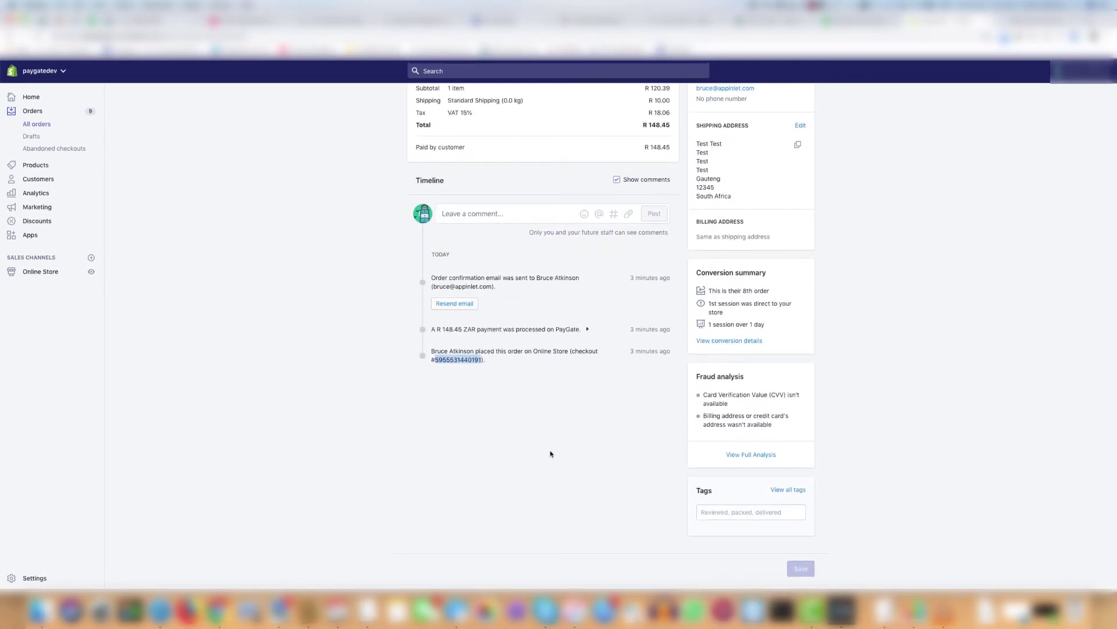
{"action": "double_click", "coordinate": [454, 359]}
{"action": "scroll", "coordinate": [336, 318], "scroll_direction": "up", "scroll_amount": 4}
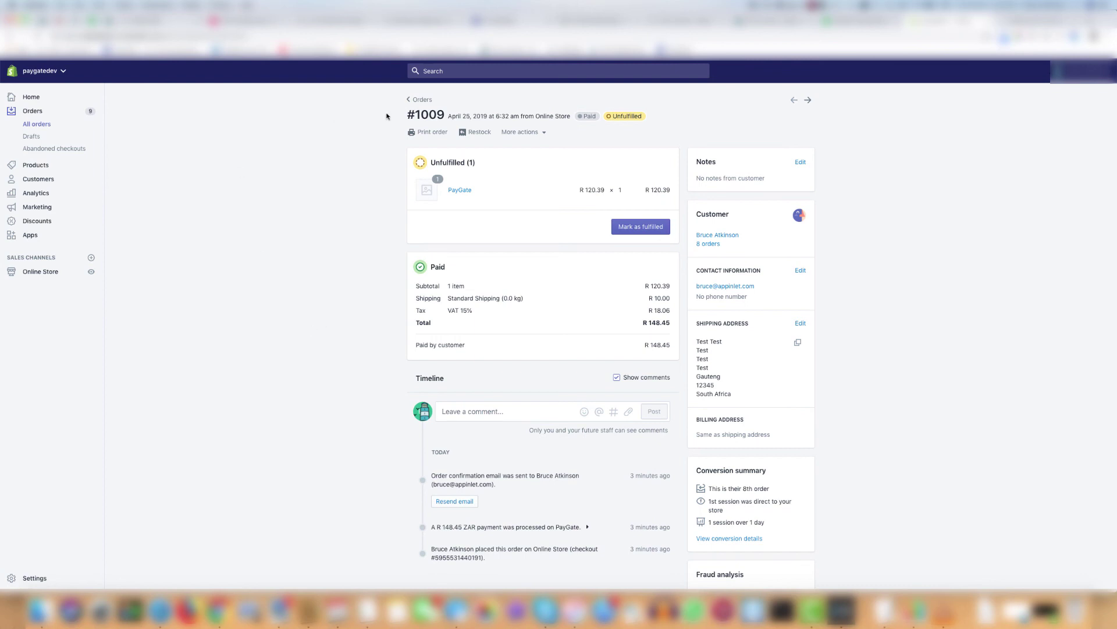
{"action": "scroll", "coordinate": [398, 486], "scroll_direction": "down", "scroll_amount": 5}
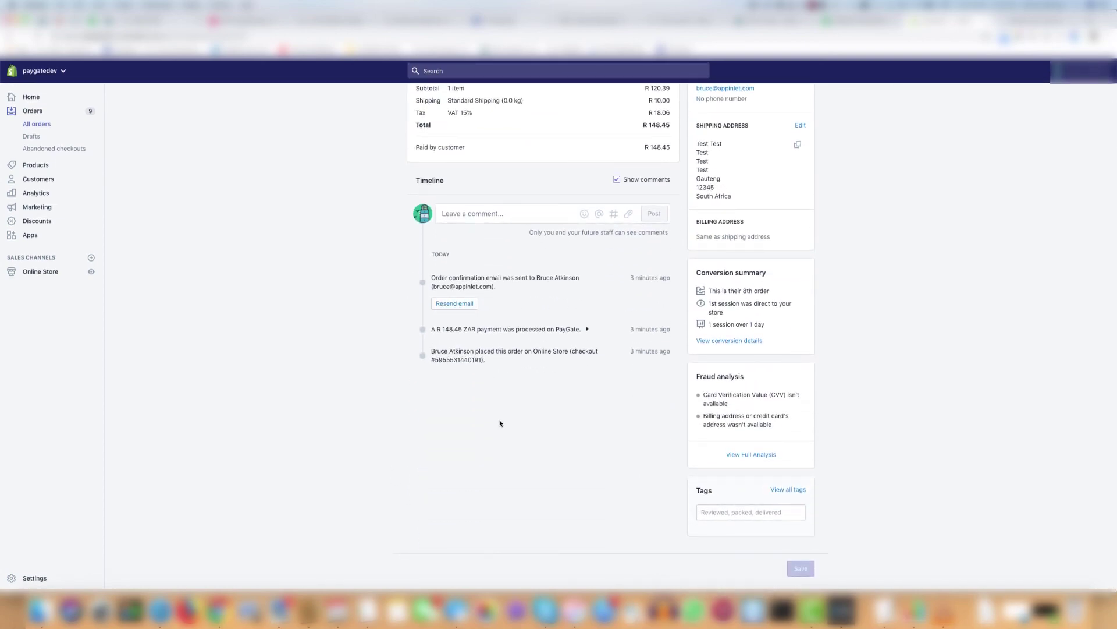
{"action": "scroll", "coordinate": [500, 423], "scroll_direction": "up", "scroll_amount": 5}
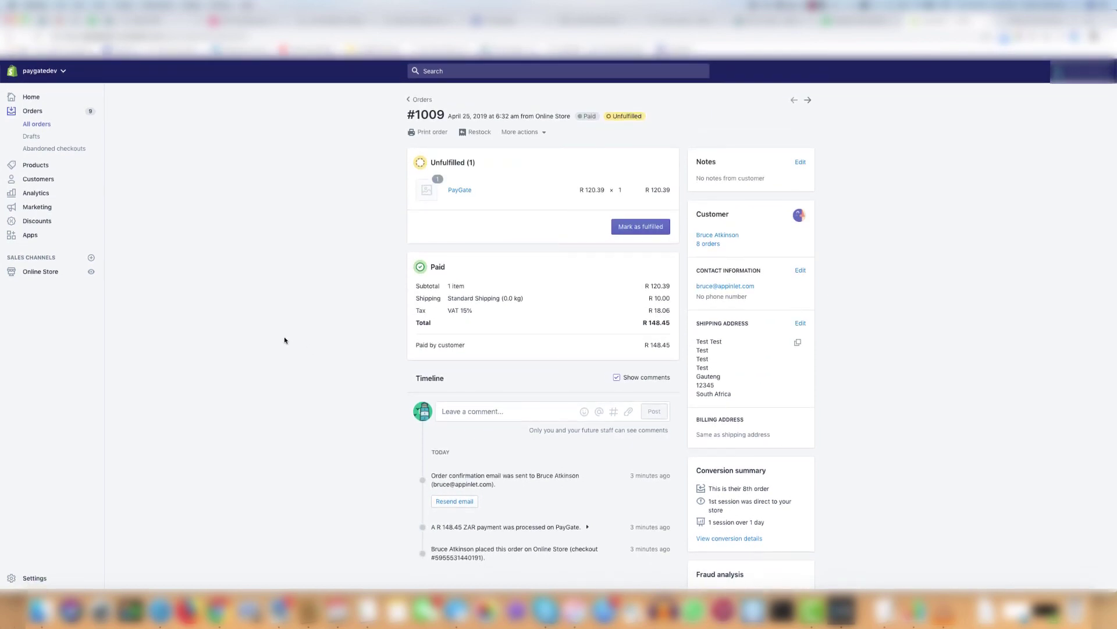